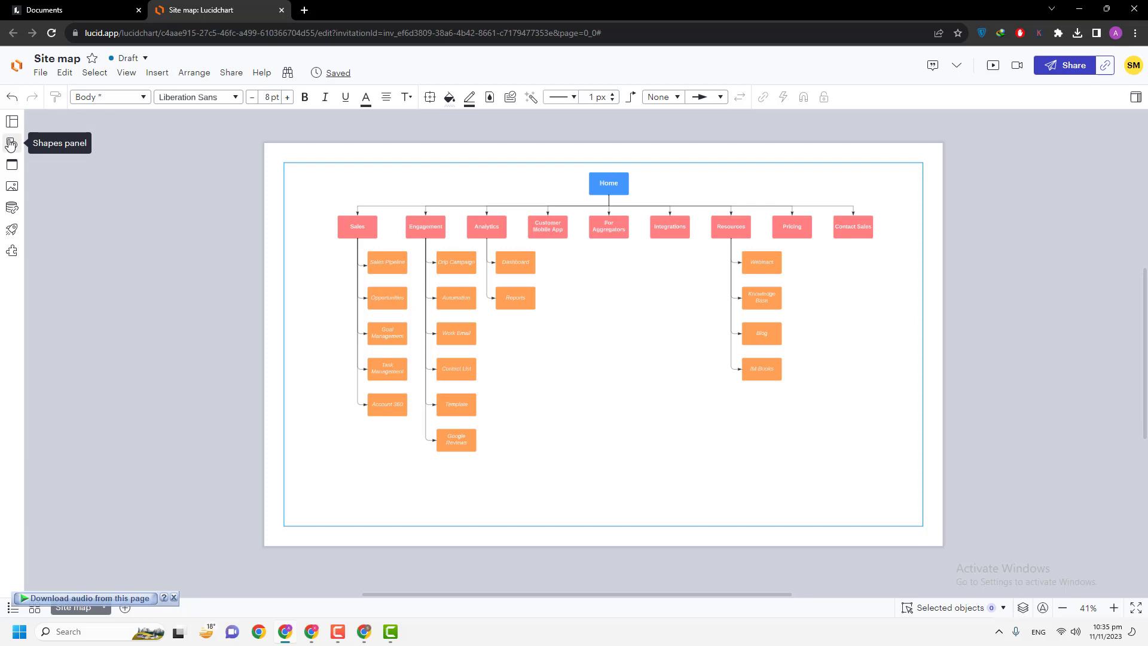
left_click(11, 144)
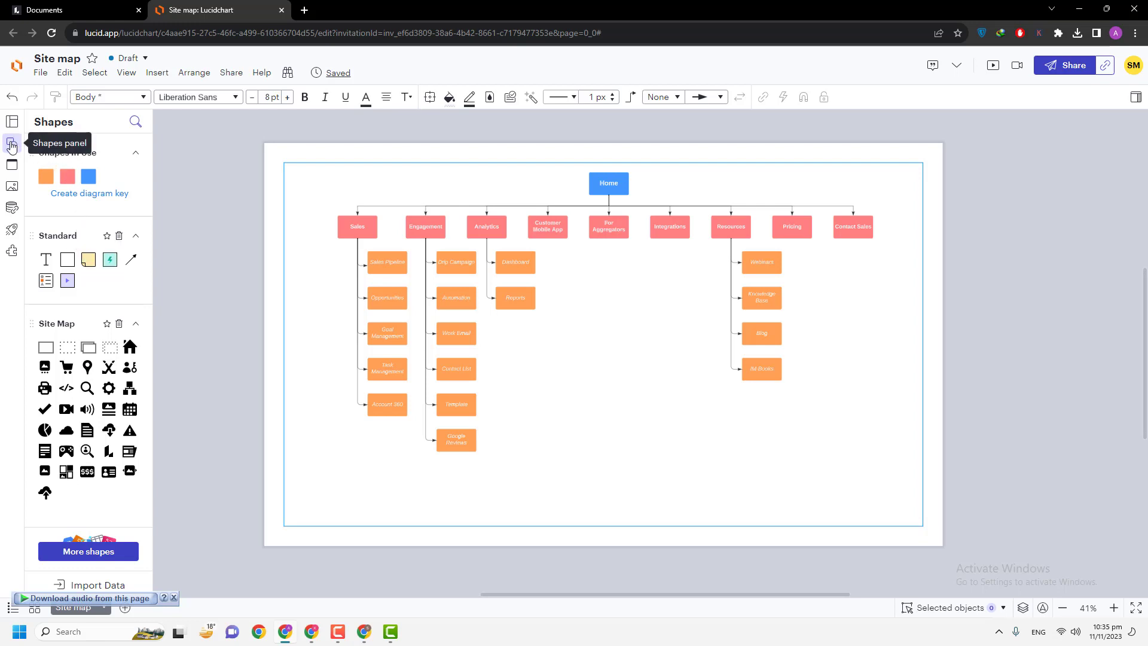
left_click(12, 145)
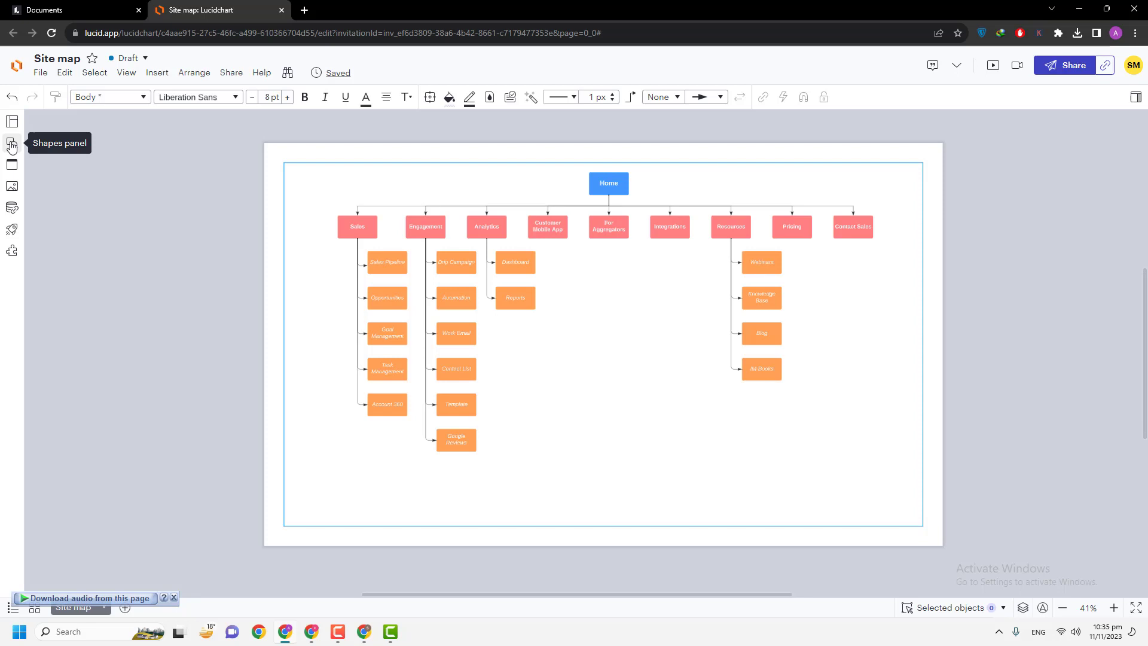
left_click(11, 146)
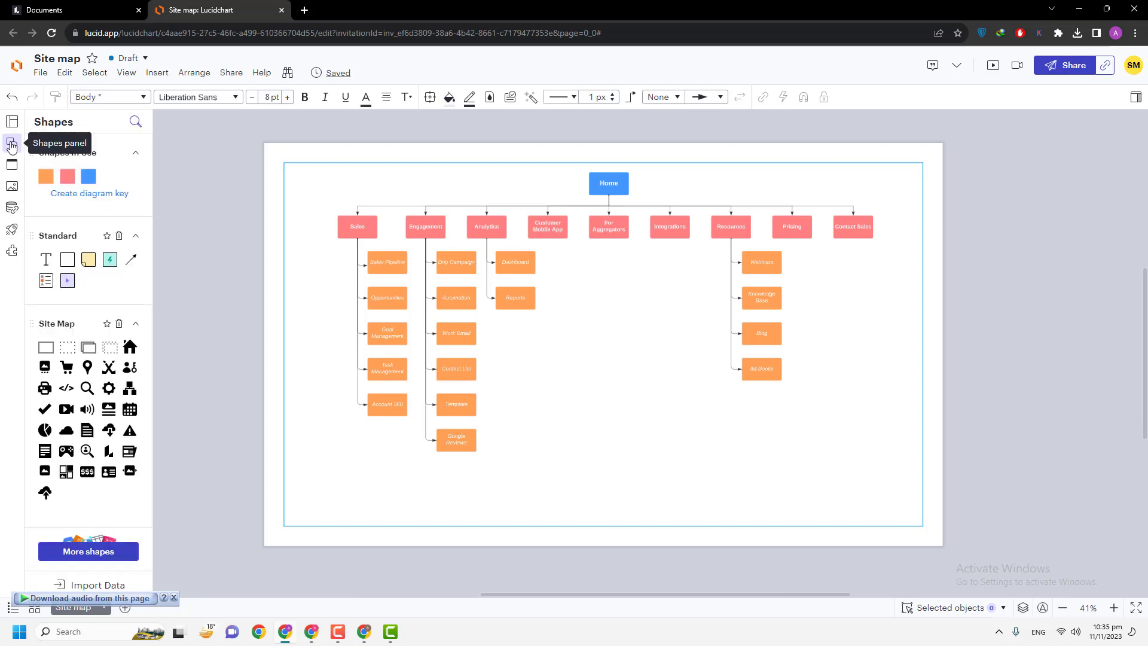
left_click(12, 146)
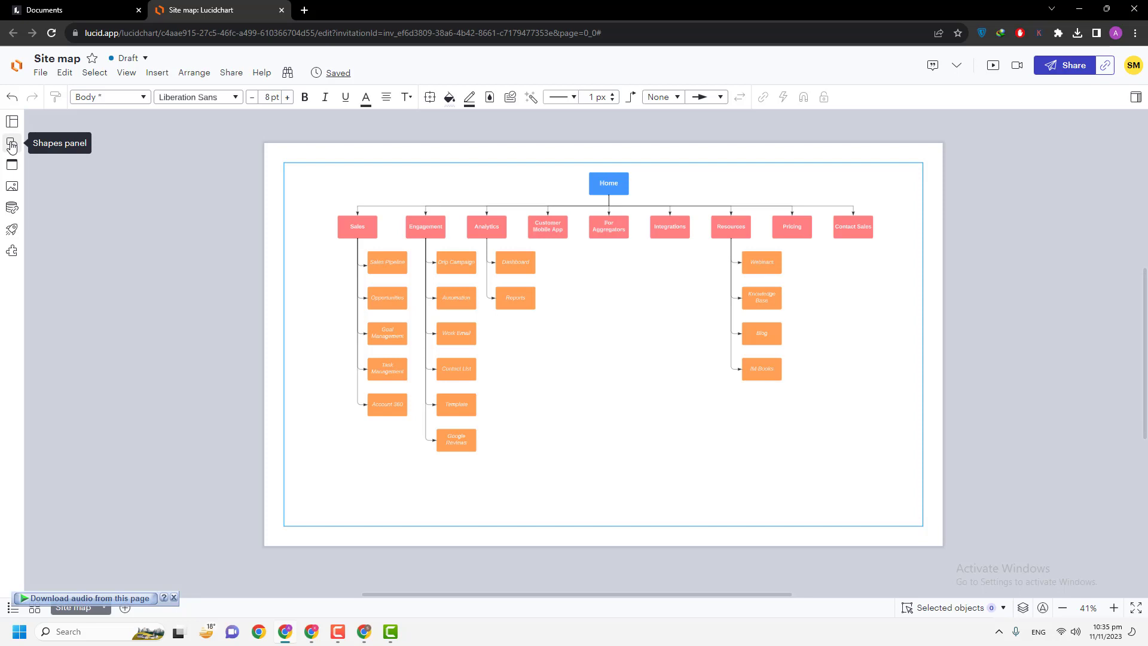
left_click(11, 145)
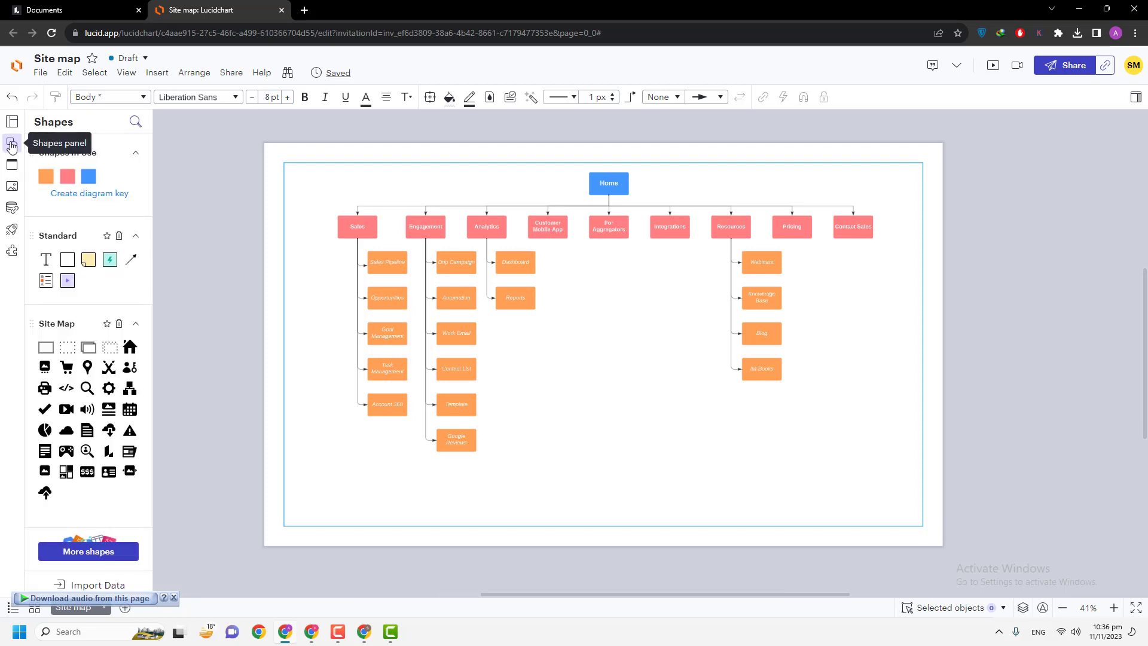
left_click(11, 145)
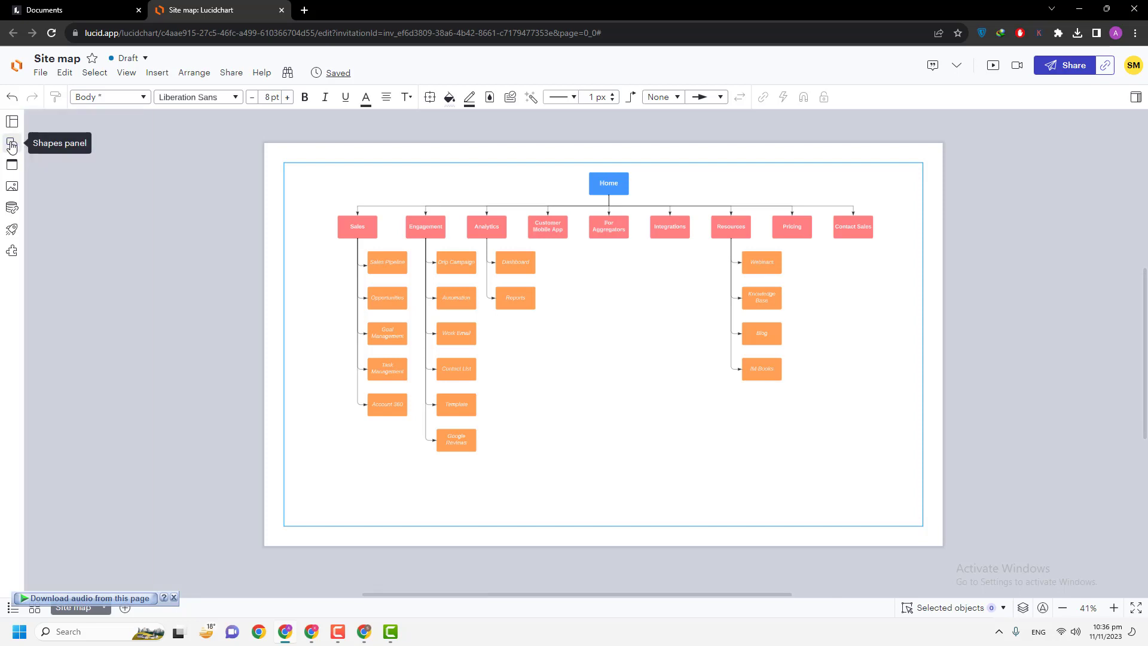